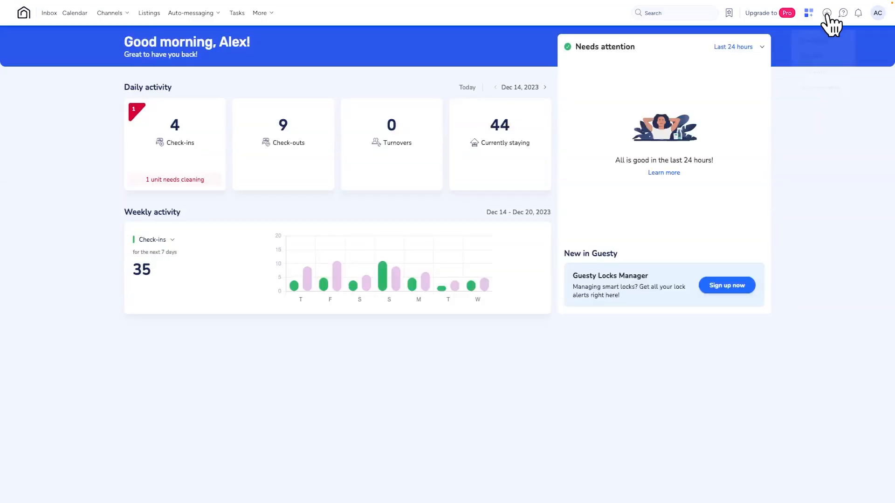
# Step: Create a new task titled "Smoke alarm checkup" with the task type Maintenance
pyautogui.click(827, 13)
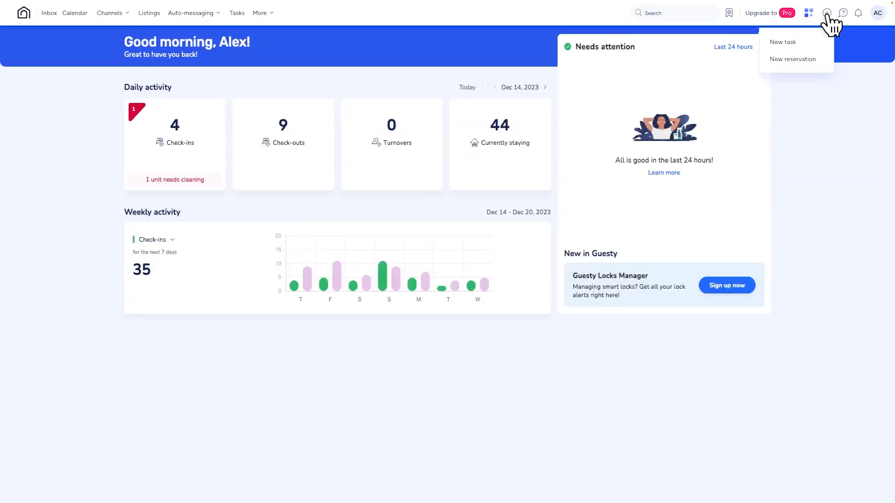
pyautogui.click(791, 45)
pyautogui.write('Smoke alarm chec')
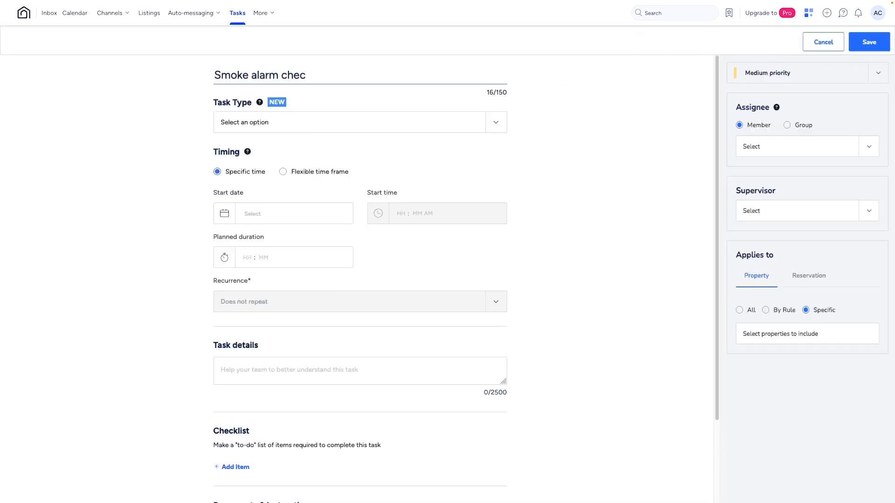
pyautogui.write('kup')
pyautogui.click(299, 128)
pyautogui.click(245, 160)
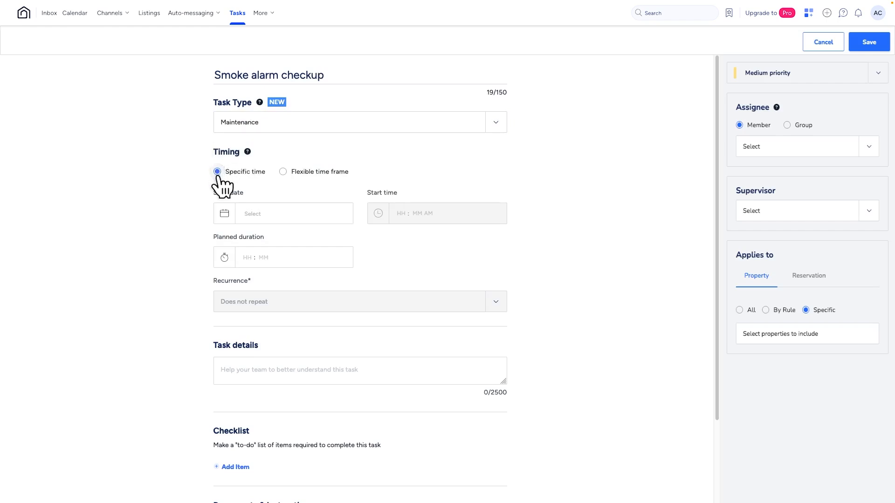
# Step: Schedule the task for a specific time on Oct 12, 2024 at 03:15 PM with a planned duration of 01:00
pyautogui.click(225, 213)
pyautogui.click(367, 293)
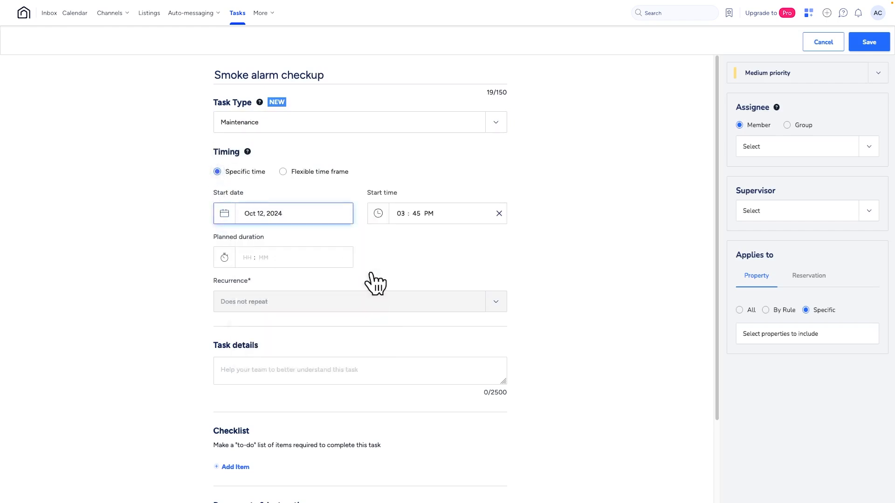
pyautogui.click(378, 216)
pyautogui.click(398, 260)
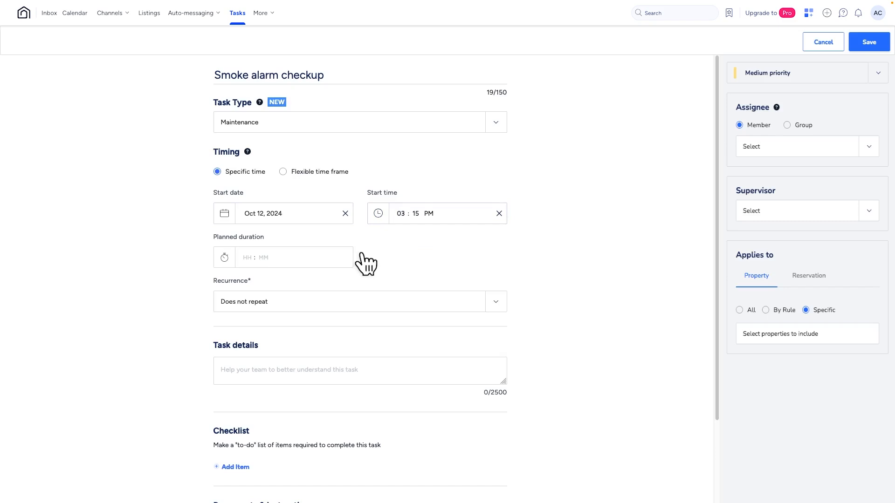
pyautogui.click(224, 273)
pyautogui.click(236, 305)
# Step: Switch the timing to a flexible time frame that can start from Oct 12, 2024 at 03:00 PM
pyautogui.click(283, 172)
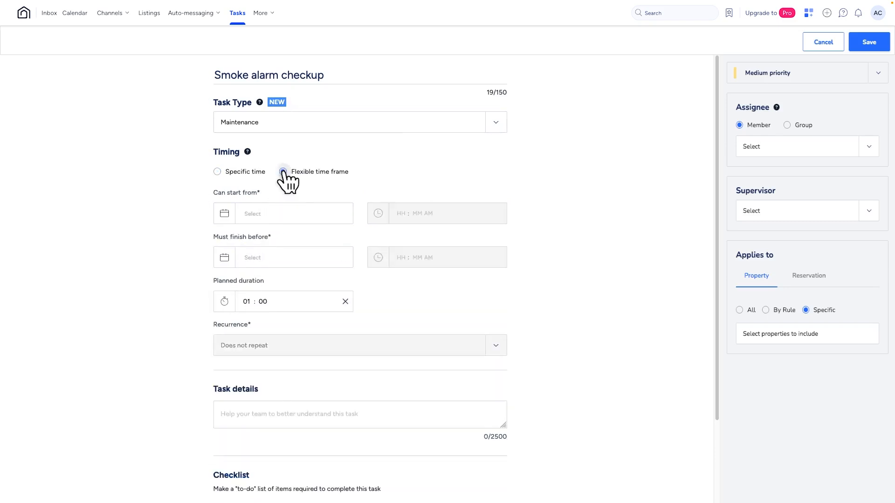
pyautogui.click(225, 215)
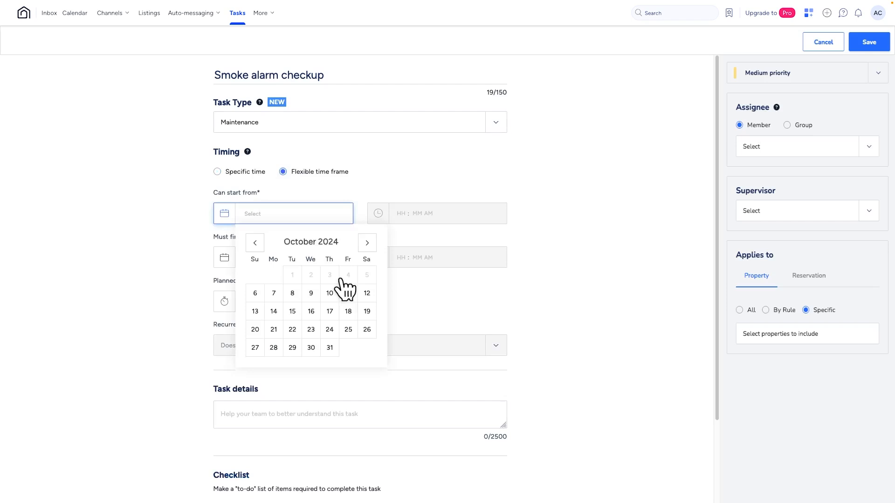
pyautogui.click(367, 292)
pyautogui.click(378, 215)
pyautogui.click(393, 232)
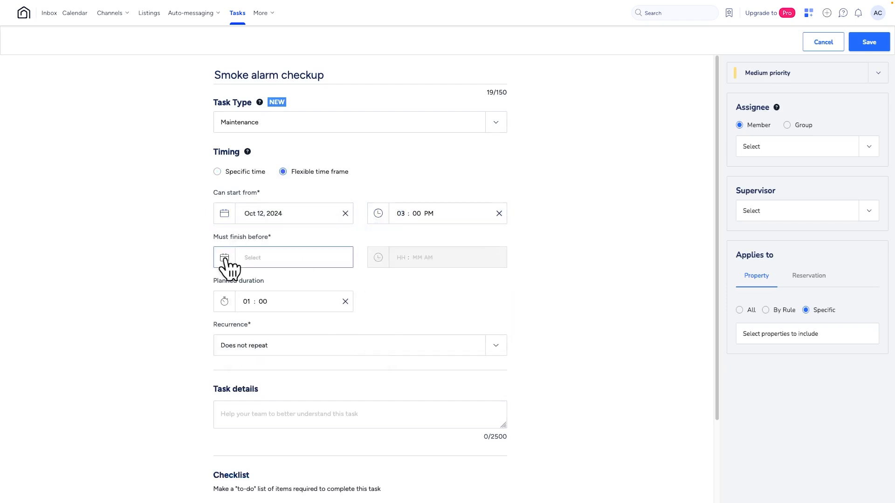
# Step: Set the must-finish-before deadline to Oct 19, 2024 at 03:00 PM and the planned duration to 00:30
pyautogui.click(229, 261)
pyautogui.click(370, 355)
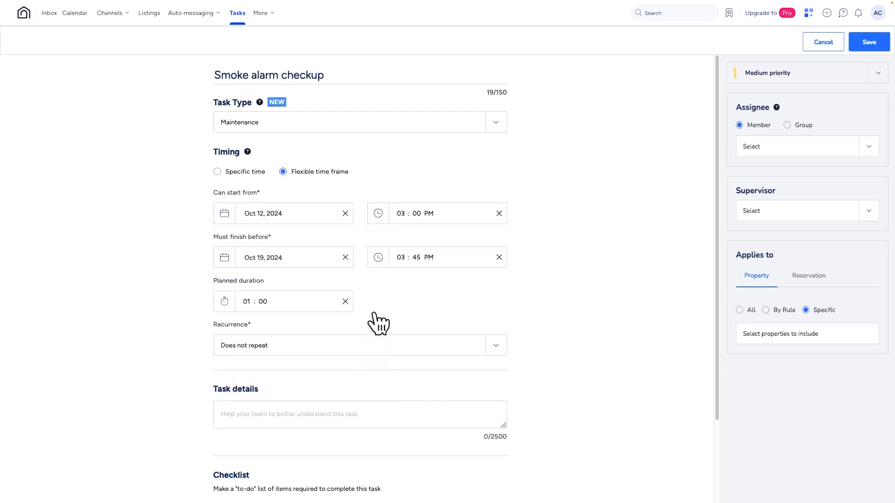
pyautogui.click(385, 261)
pyautogui.click(396, 275)
pyautogui.click(224, 301)
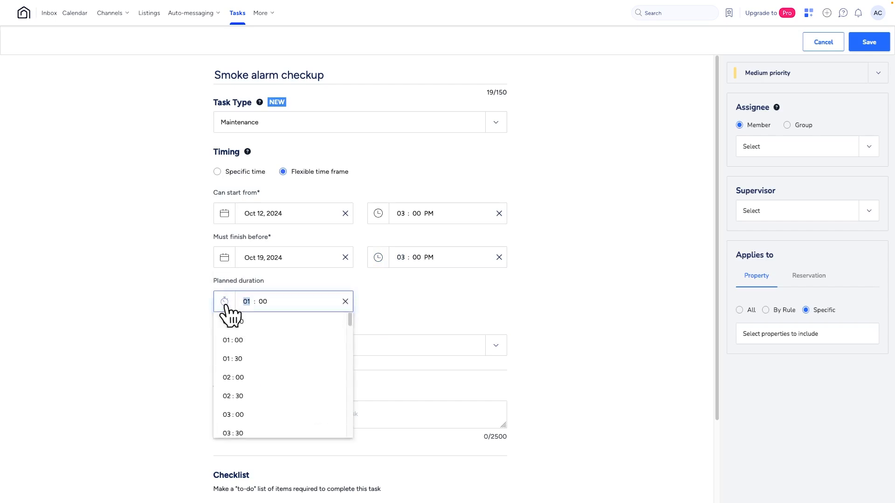
pyautogui.click(235, 324)
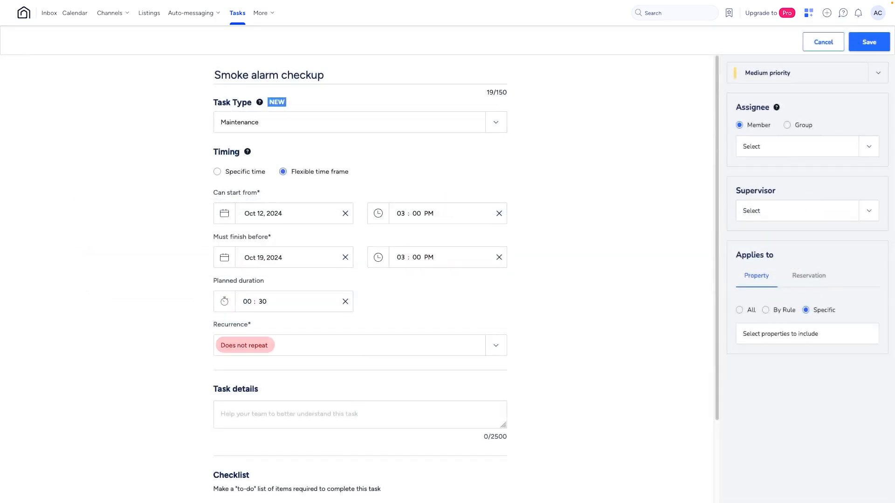
# Step: Set a custom recurrence that repeats the task every 2 weeks on Saturday and Sunday
pyautogui.click(258, 356)
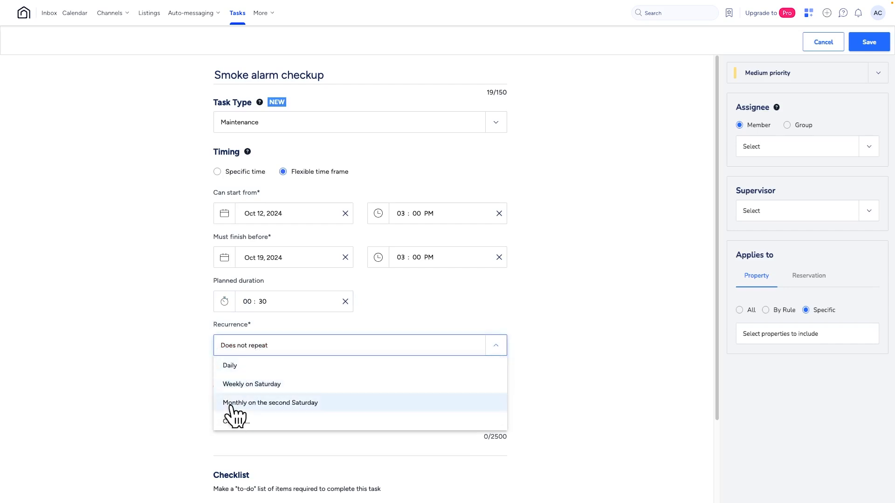
pyautogui.click(246, 421)
pyautogui.click(413, 231)
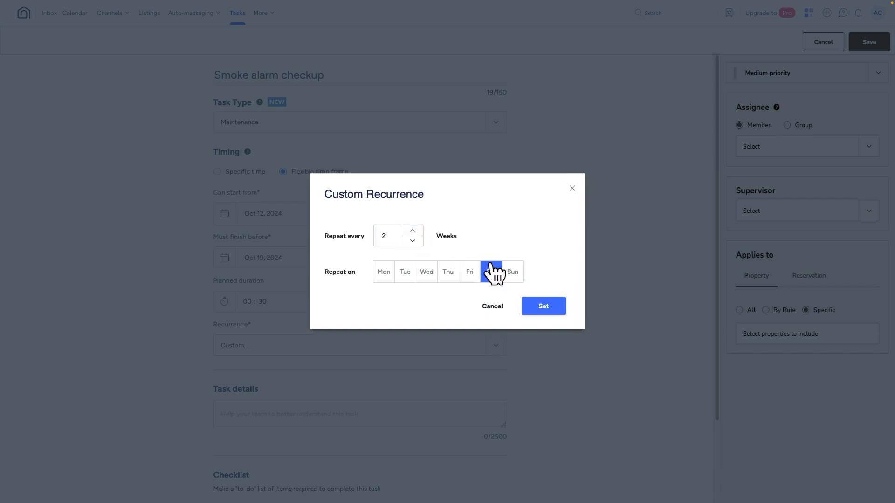
pyautogui.click(512, 272)
pyautogui.click(543, 306)
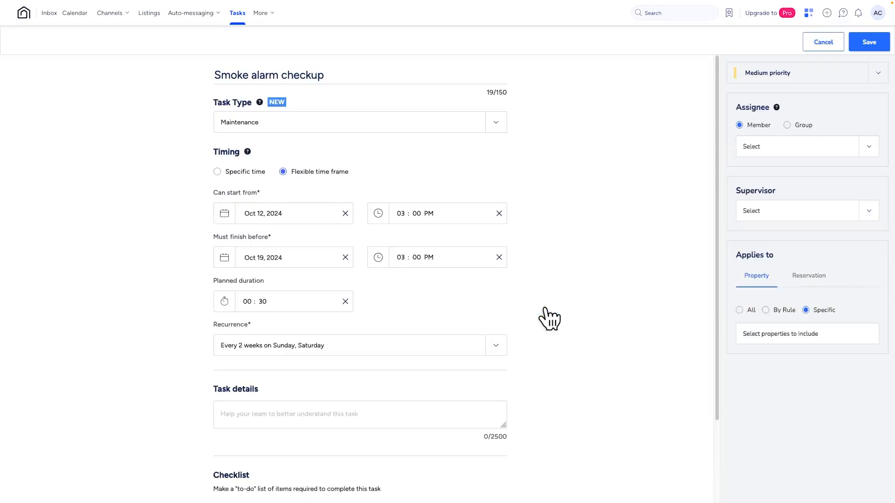
# Step: Enter "Check the smoke alarm to prevent malfunction" as the task details
pyautogui.scroll(-4, 546, 308)
pyautogui.click(318, 243)
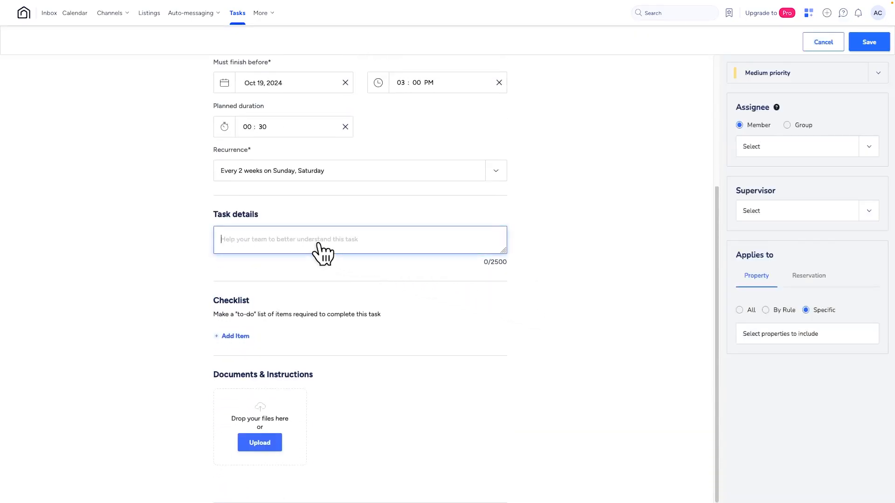
pyautogui.write('Check the smoke alarm to prevent malfunction')
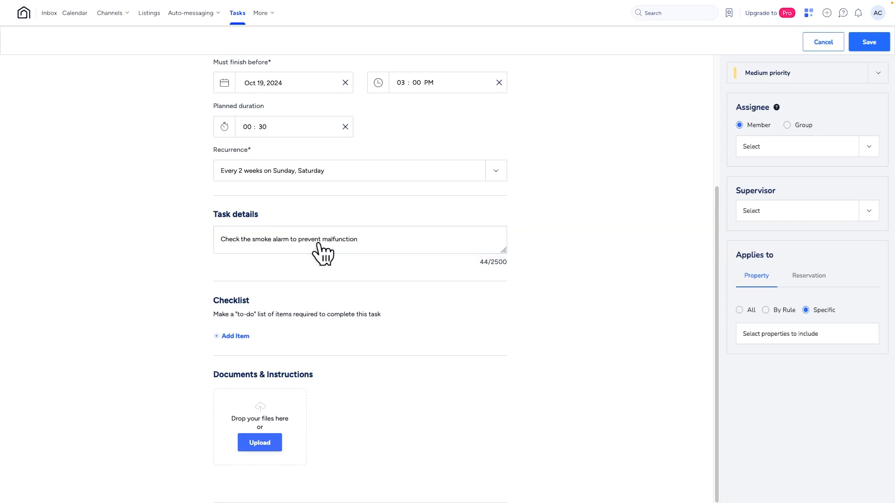
# Step: Add checklist items "Make sure the smoke alarm is clean", "Check batteries and replace if needed" and "Fill the smoke alarm checkup form"
pyautogui.click(235, 336)
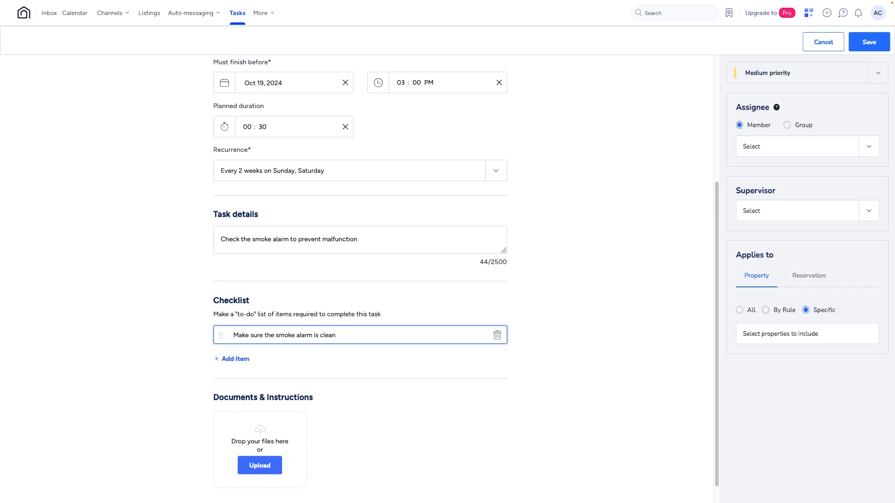
pyautogui.press('Return')
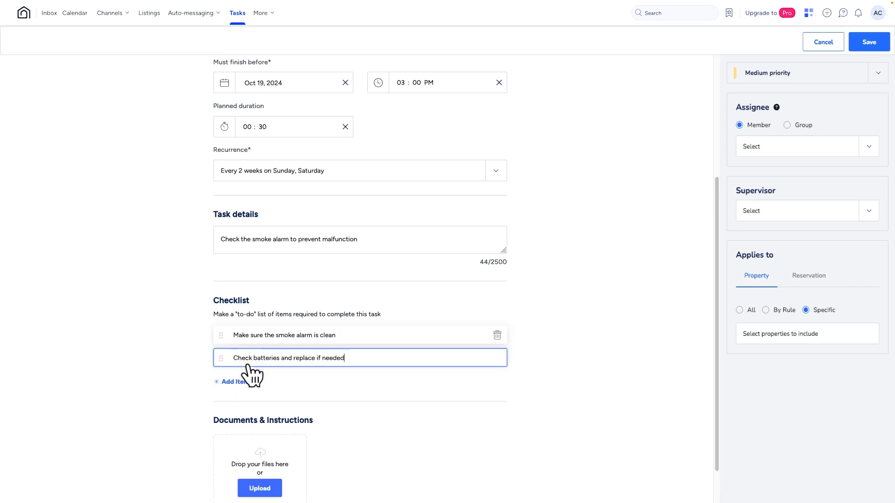
pyautogui.click(234, 382)
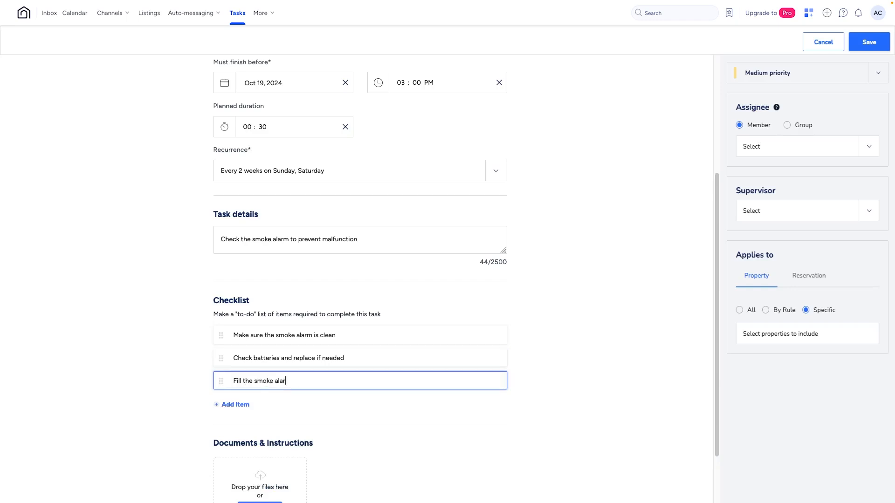
pyautogui.press('Tab')
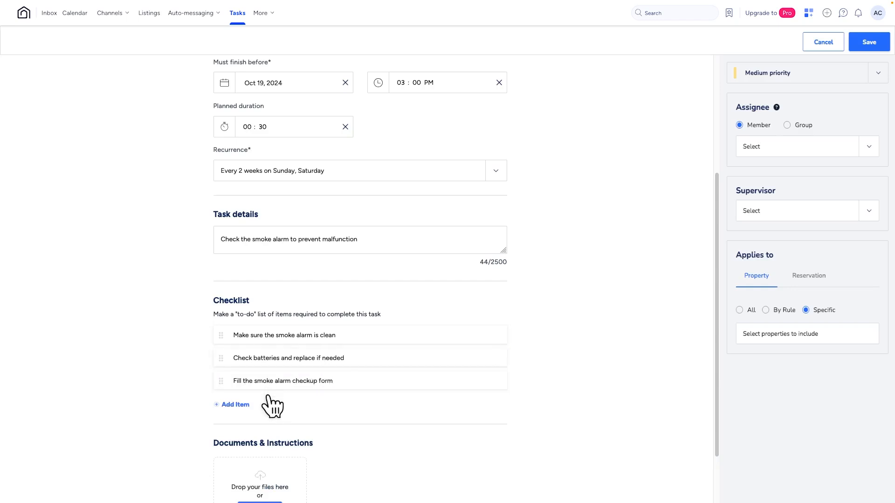
# Step: Upload the manual and the room photo under Documents & Instructions, and rename the manual "Smoke Alarm Manual"
pyautogui.scroll(-2, 272, 405)
pyautogui.click(262, 446)
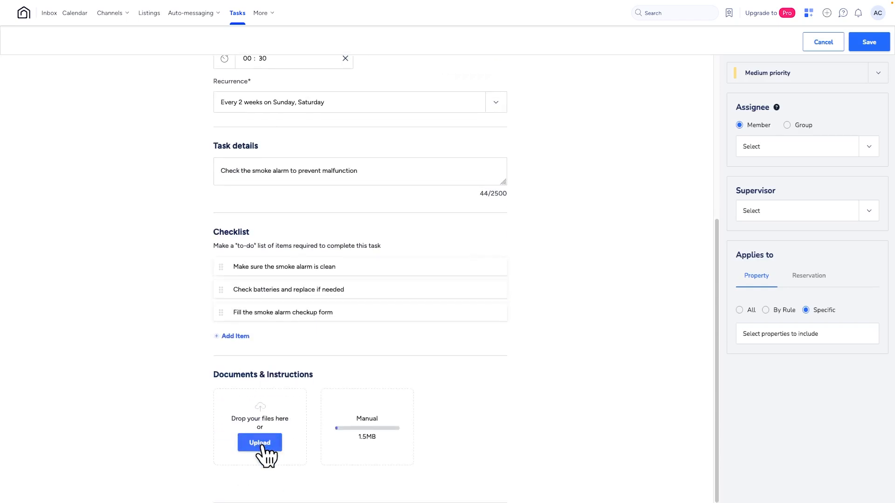
pyautogui.scroll(-3, 314, 402)
pyautogui.click(411, 280)
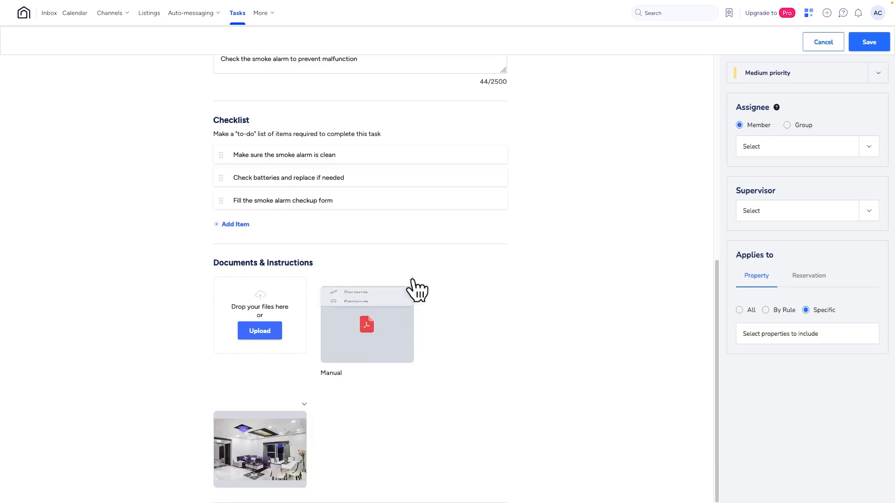
pyautogui.click(352, 293)
pyautogui.write('Smoke Alarm Manual')
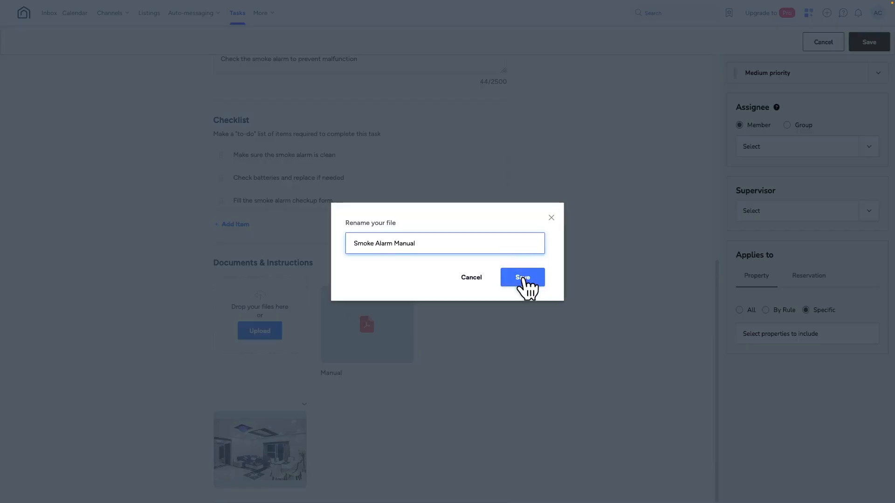
pyautogui.click(523, 278)
# Step: Remove the uploaded room photo from the task and set the task to High priority
pyautogui.click(304, 404)
pyautogui.click(247, 435)
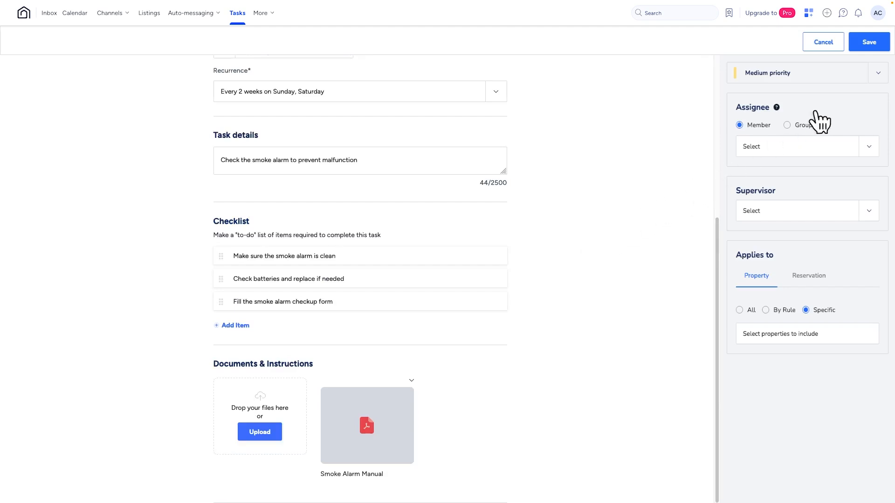
pyautogui.click(878, 75)
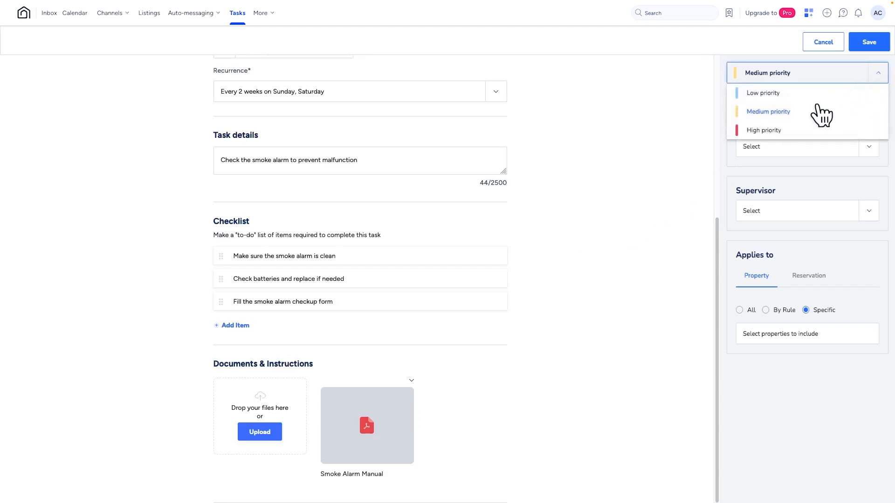
pyautogui.click(764, 131)
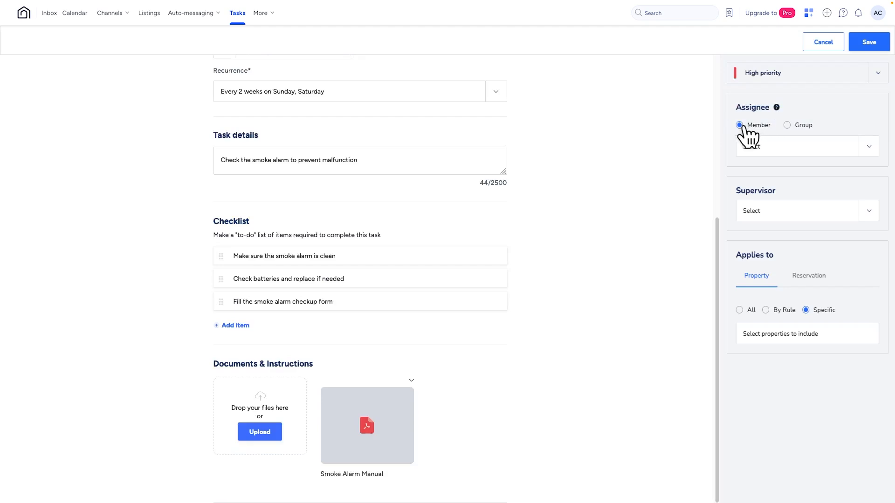
# Step: Assign the task to an individual team member
pyautogui.click(867, 148)
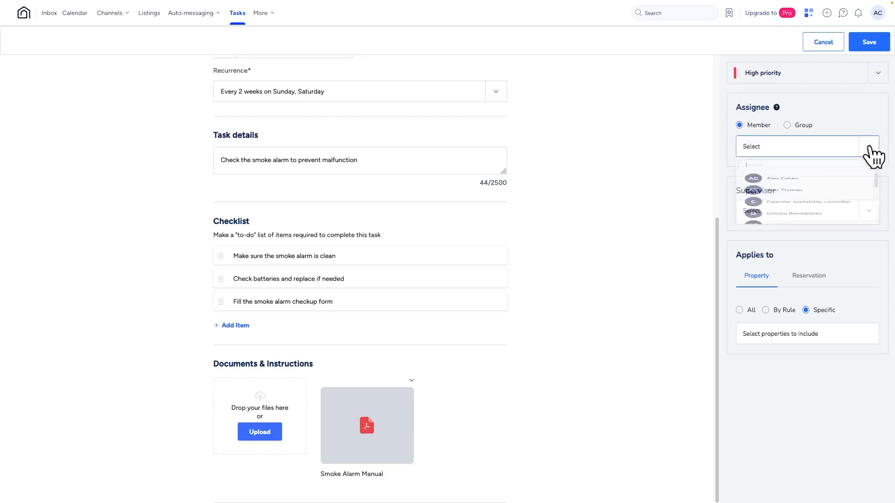
pyautogui.click(788, 229)
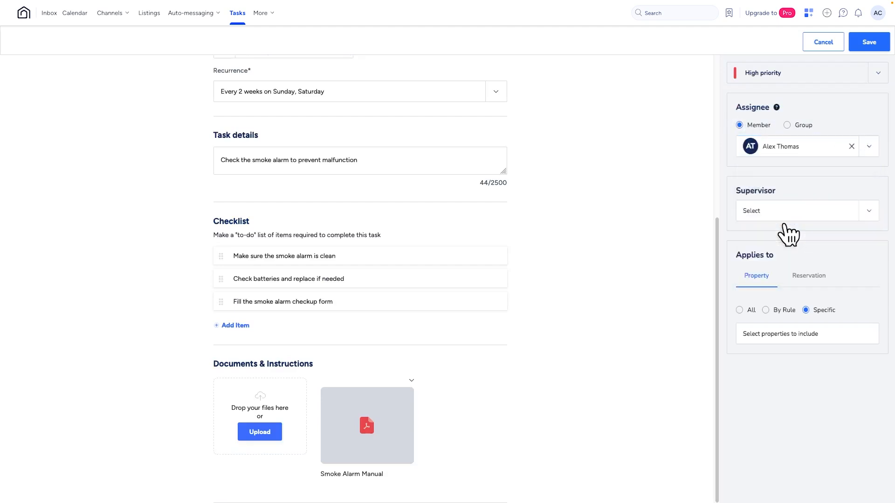
# Step: Assign the task to the Cleaning Service group and choose a team member as its supervisor
pyautogui.click(787, 125)
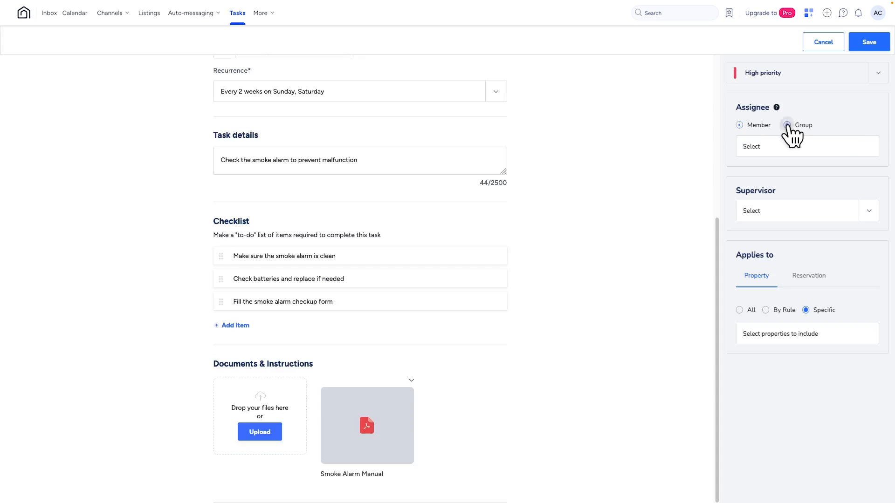
pyautogui.click(777, 147)
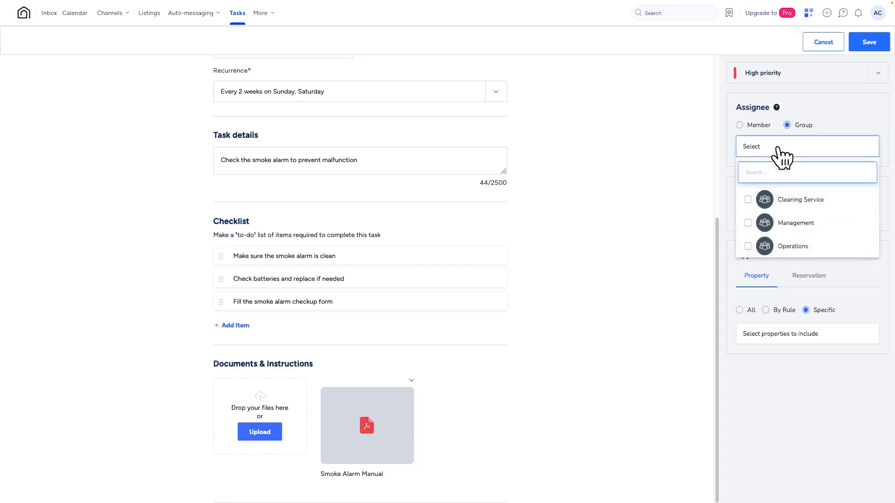
pyautogui.click(764, 200)
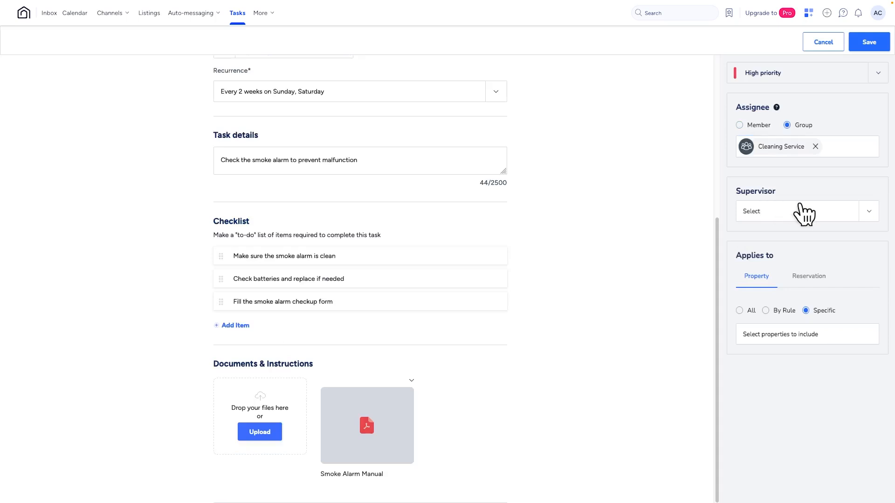
pyautogui.click(870, 217)
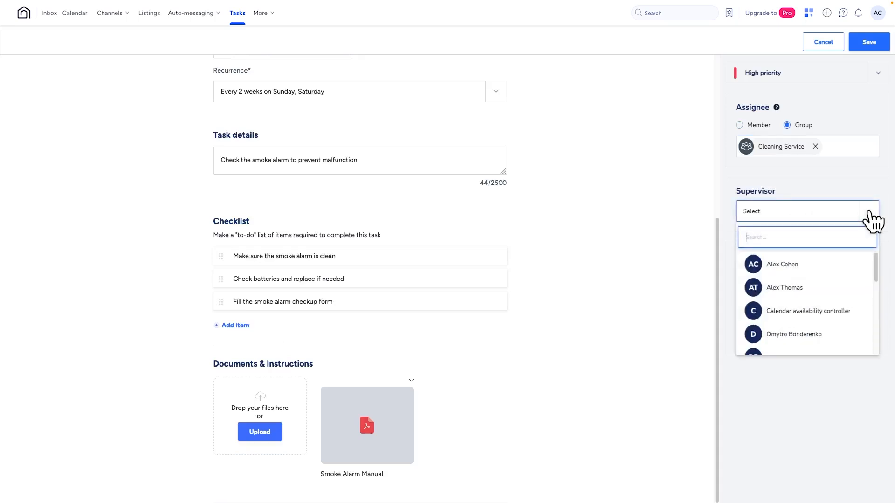
pyautogui.click(788, 289)
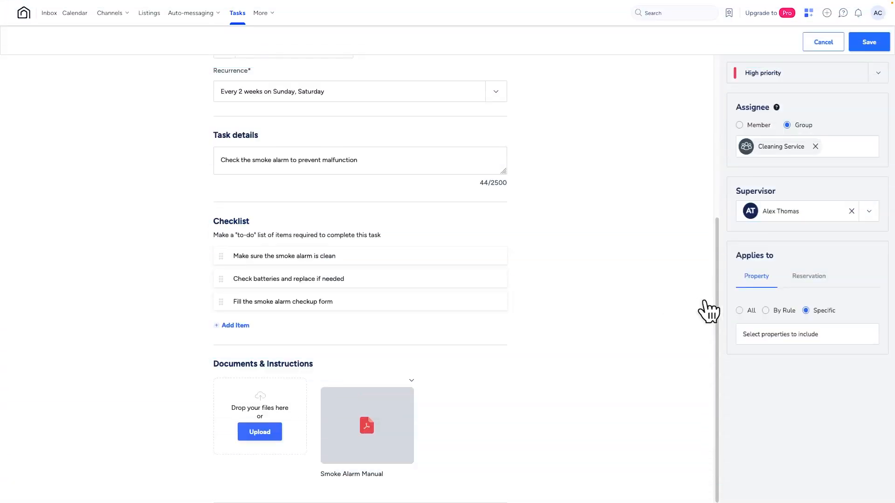
# Step: Apply the task to all properties, excluding 1 Bedroom Barcelona and 3-Bed Barcelona 1
pyautogui.click(740, 312)
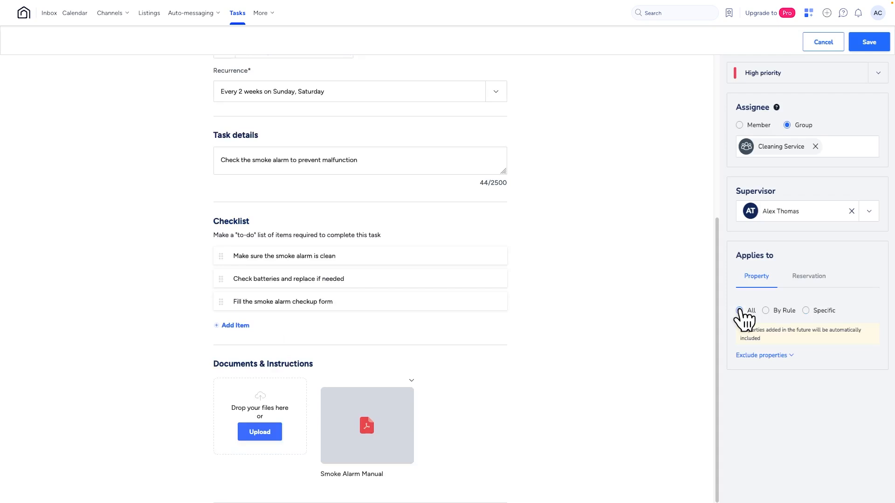
pyautogui.click(766, 356)
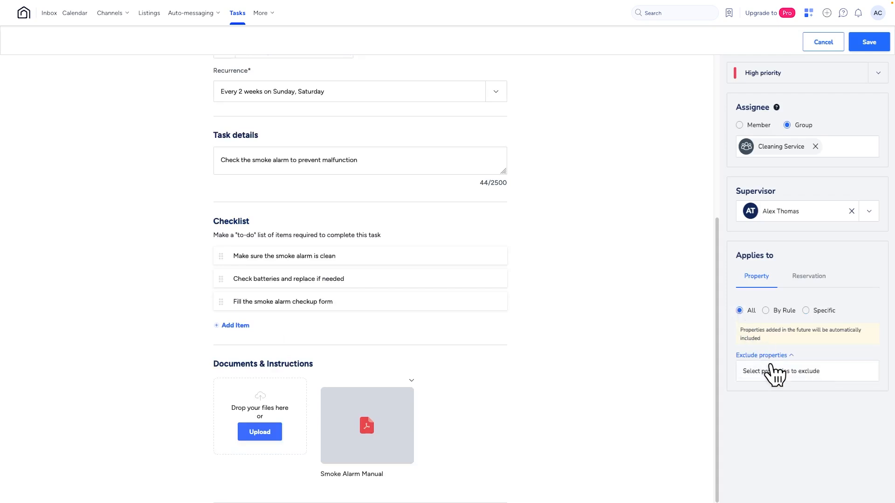
pyautogui.click(776, 377)
pyautogui.click(784, 424)
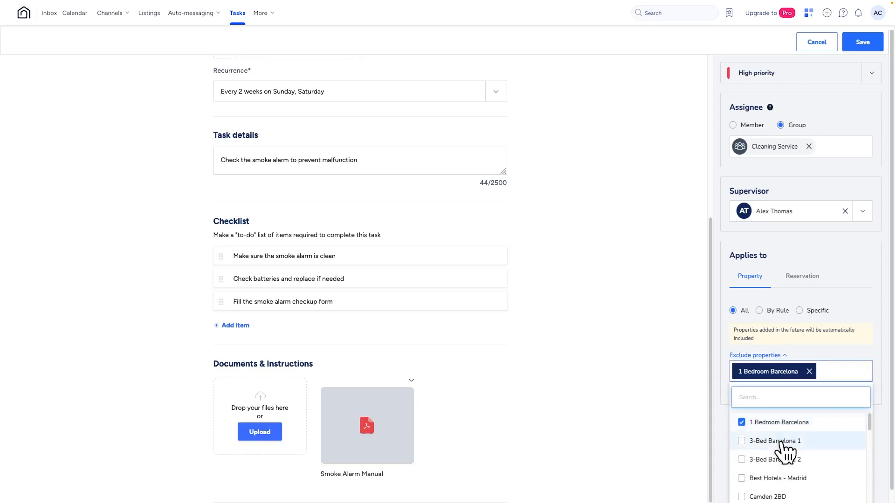
pyautogui.click(785, 443)
pyautogui.click(781, 404)
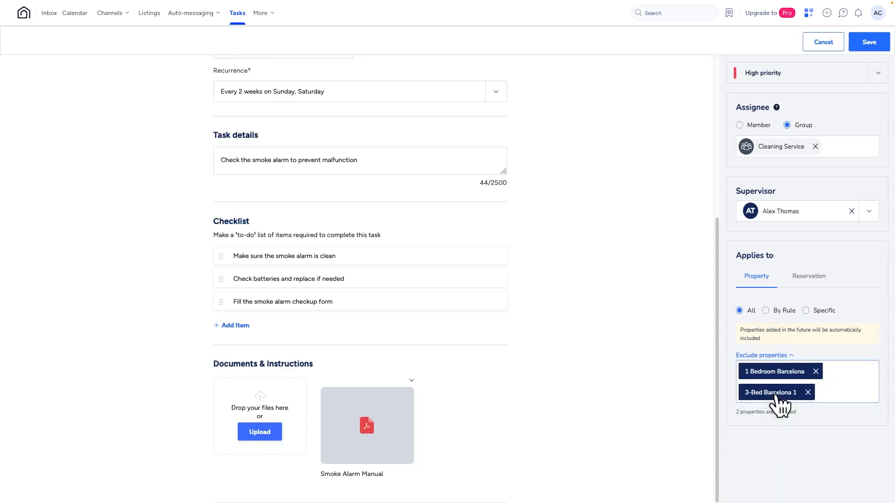
# Step: Apply the task to properties by rule, limiting the cities to Barcelona and Cupertino
pyautogui.click(765, 311)
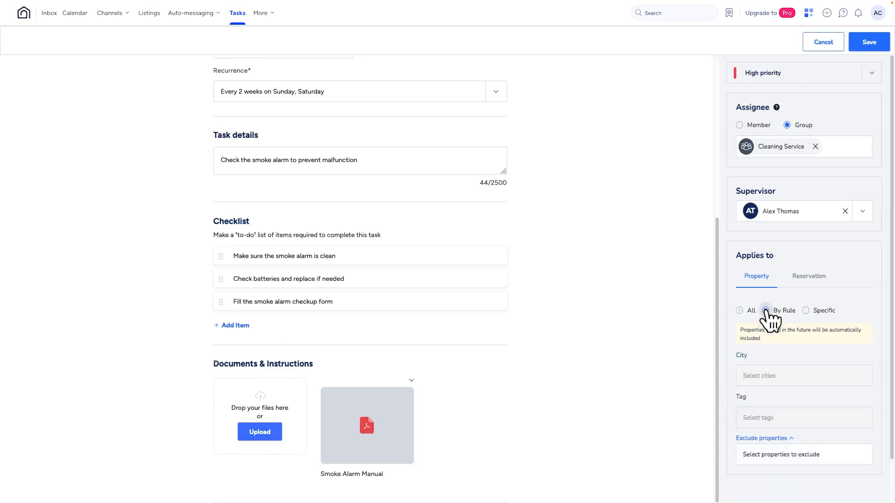
pyautogui.click(765, 377)
pyautogui.click(770, 428)
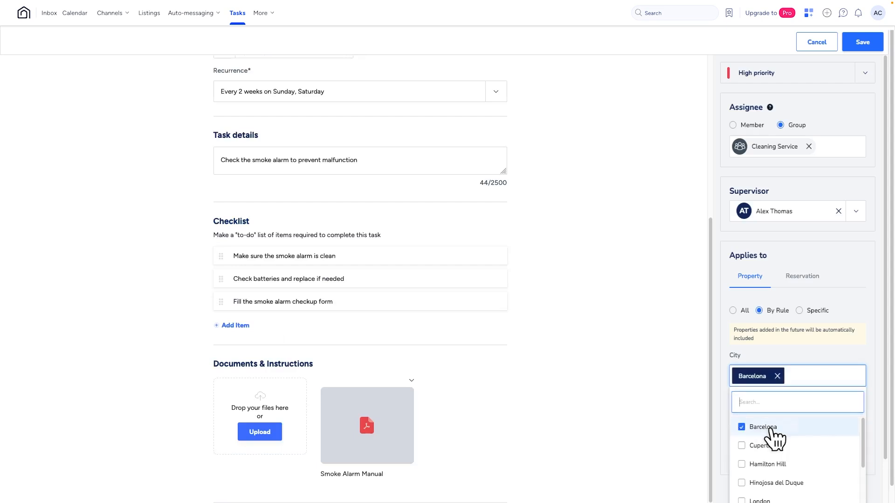
pyautogui.click(766, 446)
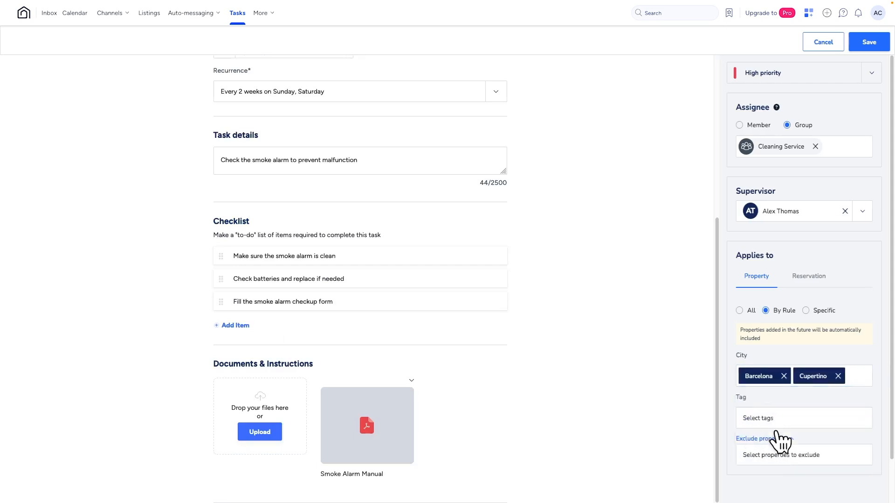
# Step: Add the Barcelona and Best Hotels tags to the property rule and exclude Central Barcelona 1
pyautogui.click(788, 422)
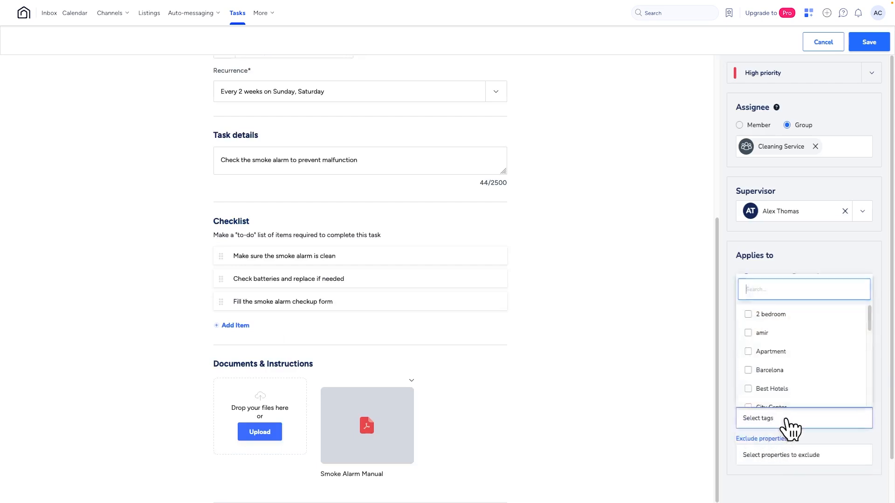
pyautogui.click(771, 371)
pyautogui.click(775, 390)
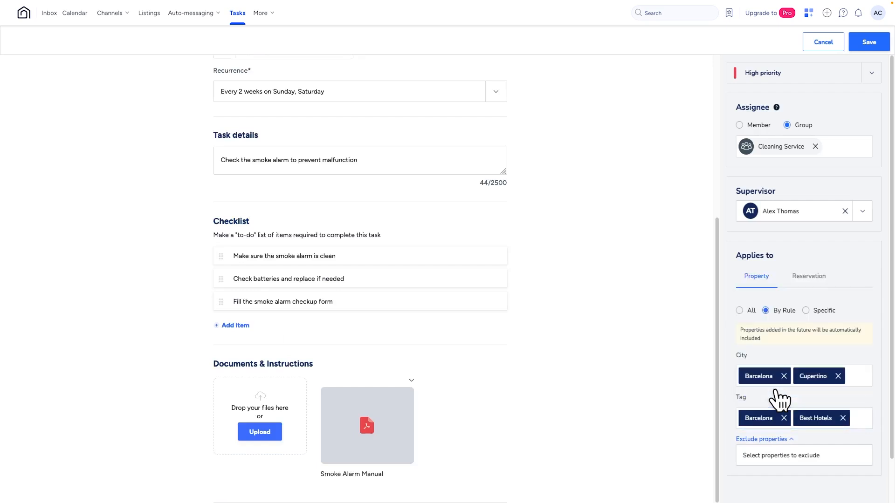
pyautogui.click(779, 459)
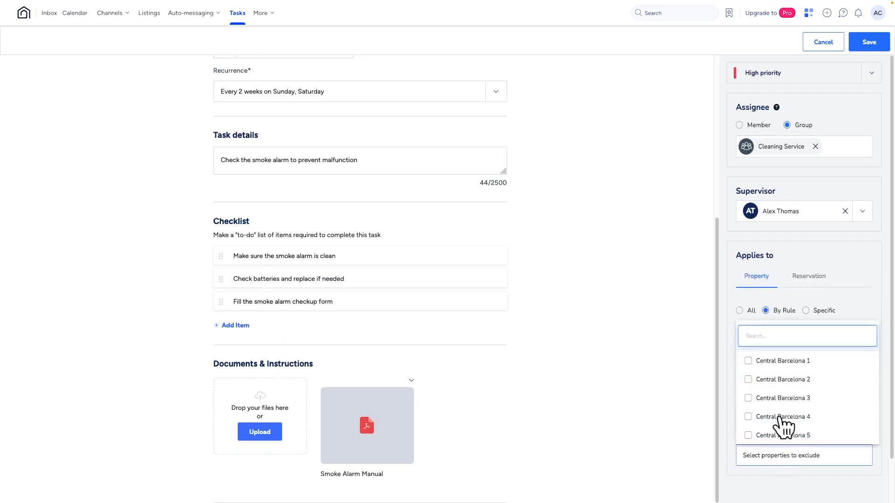
pyautogui.click(788, 363)
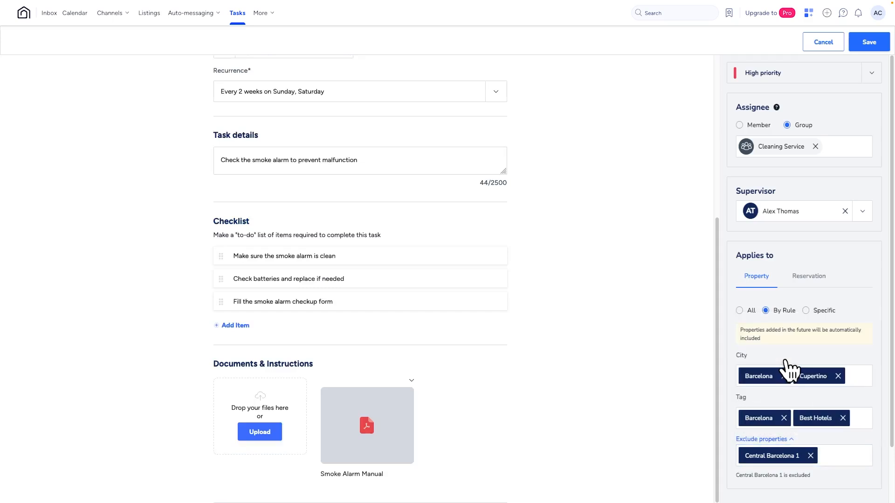
# Step: Apply the task only to the specific properties 1 Bedroom Barcelona, 3-Bed Barcelona 1 and 3-Bed Barcelona 2
pyautogui.click(805, 311)
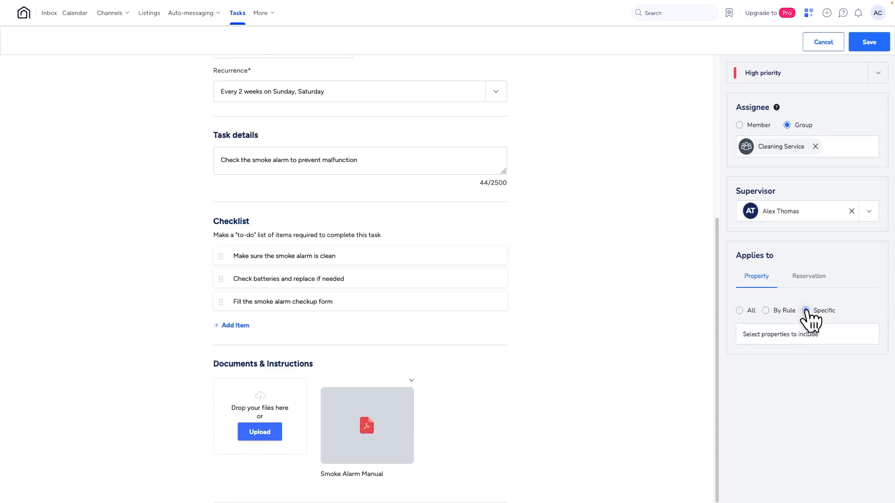
pyautogui.click(800, 334)
pyautogui.click(784, 386)
pyautogui.click(781, 405)
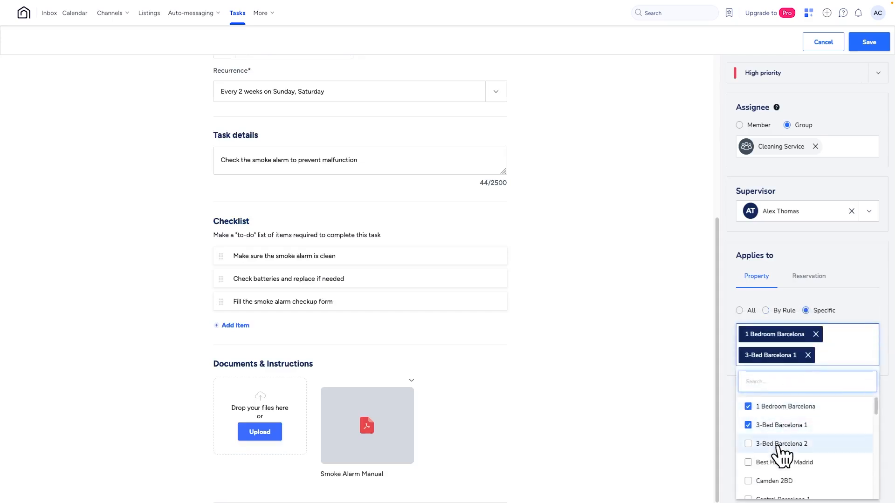
pyautogui.click(777, 445)
# Step: Apply the task to a reservation instead, choosing the confirmed one-guest stay from Dec 14 to Dec 20, 2023
pyautogui.click(809, 277)
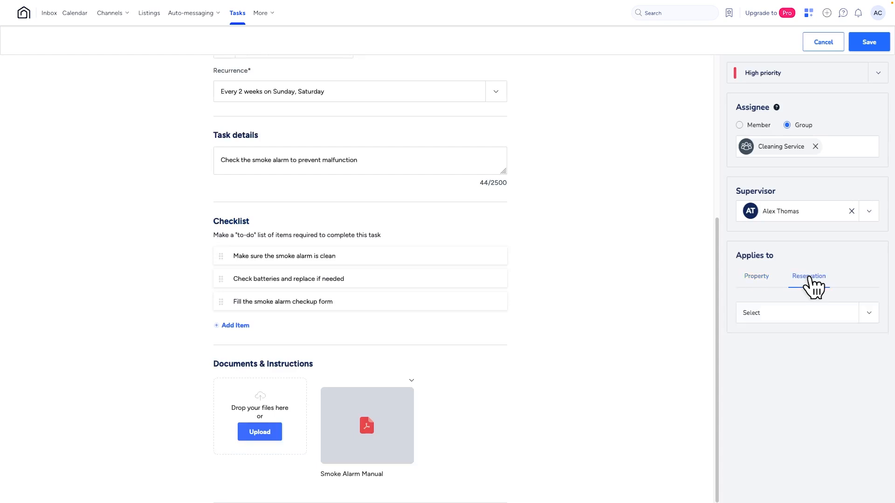
pyautogui.click(868, 315)
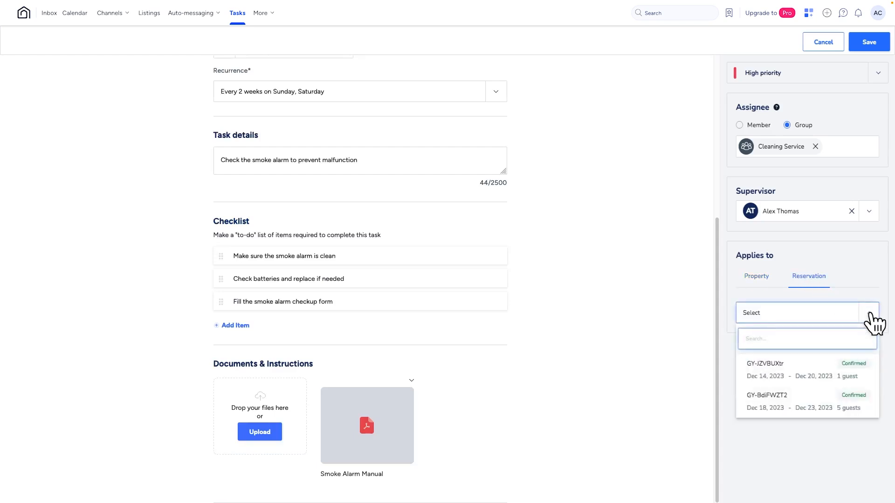
pyautogui.click(802, 378)
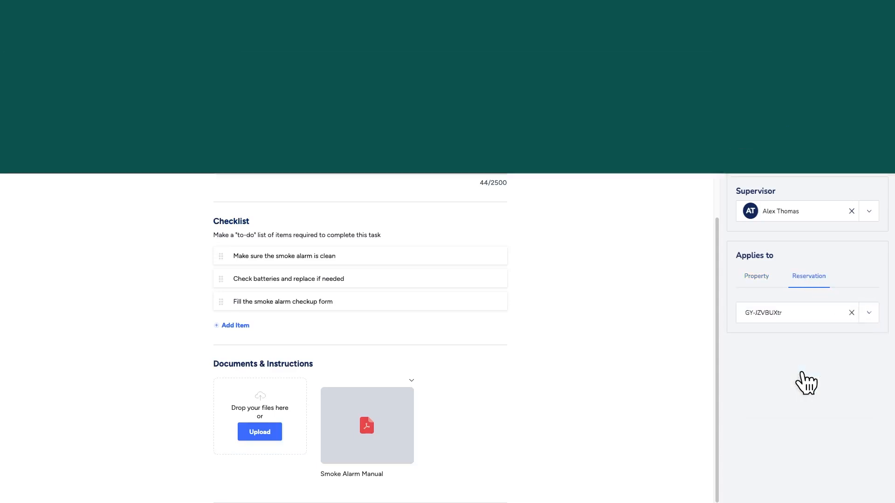